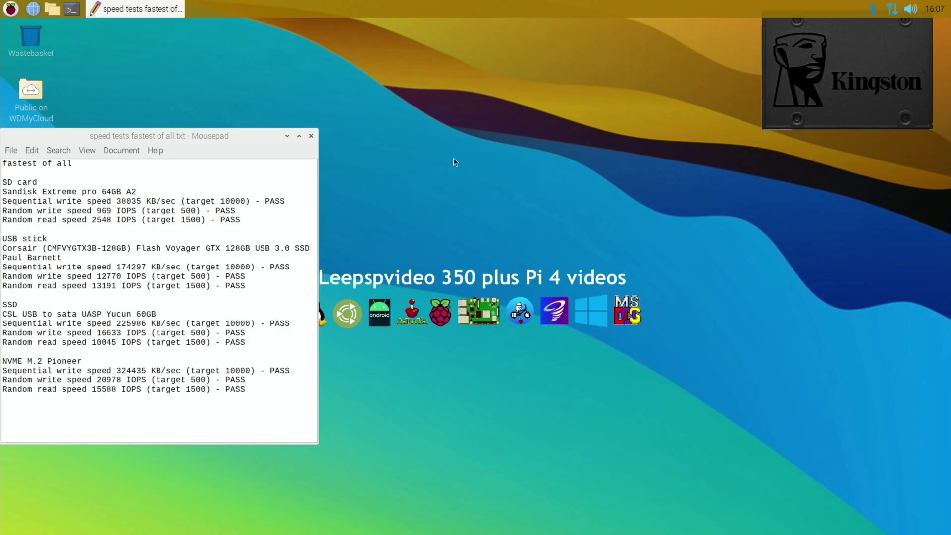
Launch Raspberry Pi Diagnostics from Accessories and run the SD Card Speed Test.
{"action": "left_click", "coordinate": [8, 12]}
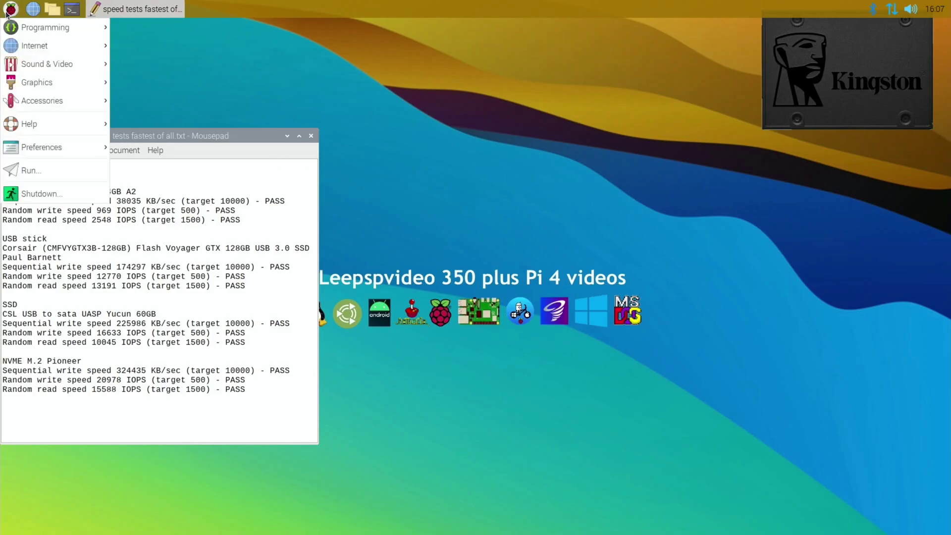
{"action": "mouse_move", "coordinate": [45, 99]}
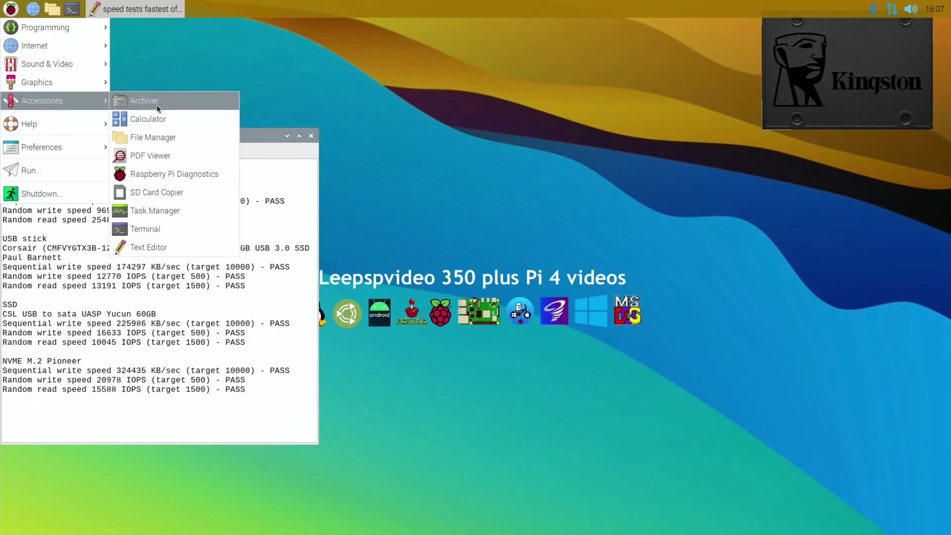
{"action": "left_click", "coordinate": [169, 171]}
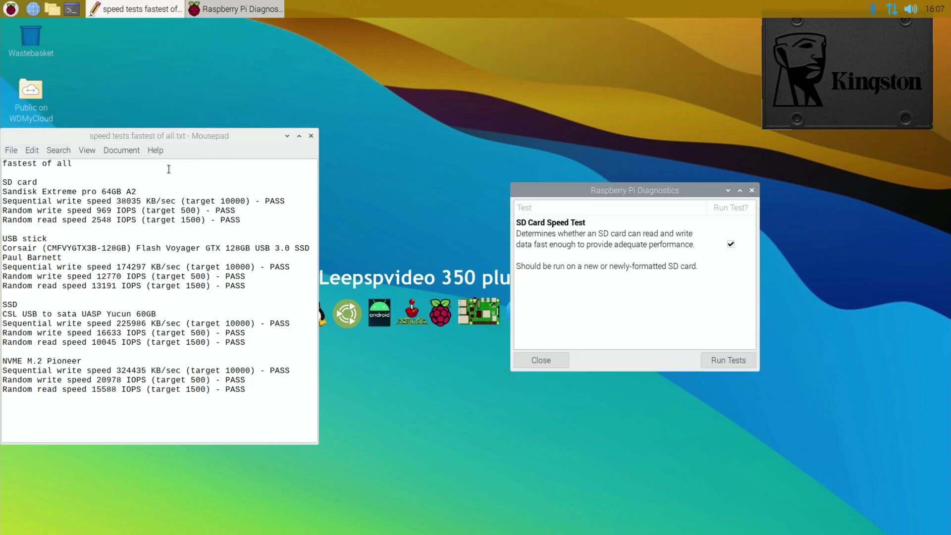
{"action": "left_click", "coordinate": [723, 358]}
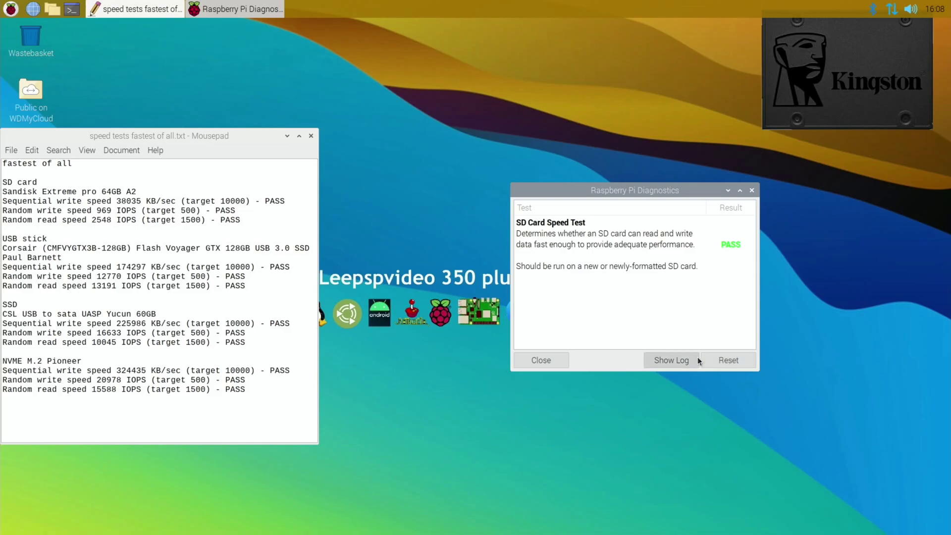
Show the test log, close Diagnostics, and move rpdiags.txt beside the results file.
{"action": "left_click", "coordinate": [682, 361]}
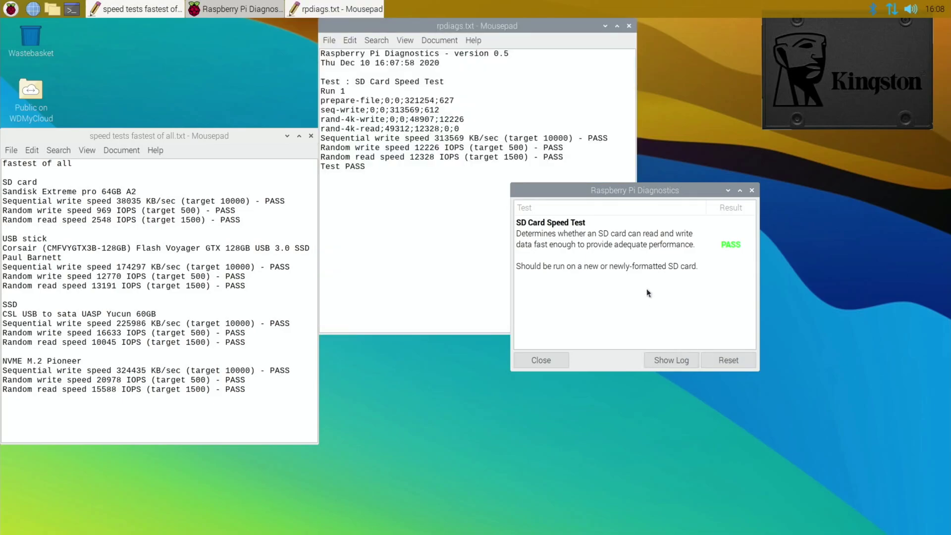
{"action": "left_click", "coordinate": [752, 190]}
{"action": "left_click_drag", "start_coordinate": [502, 28], "coordinate": [491, 210]}
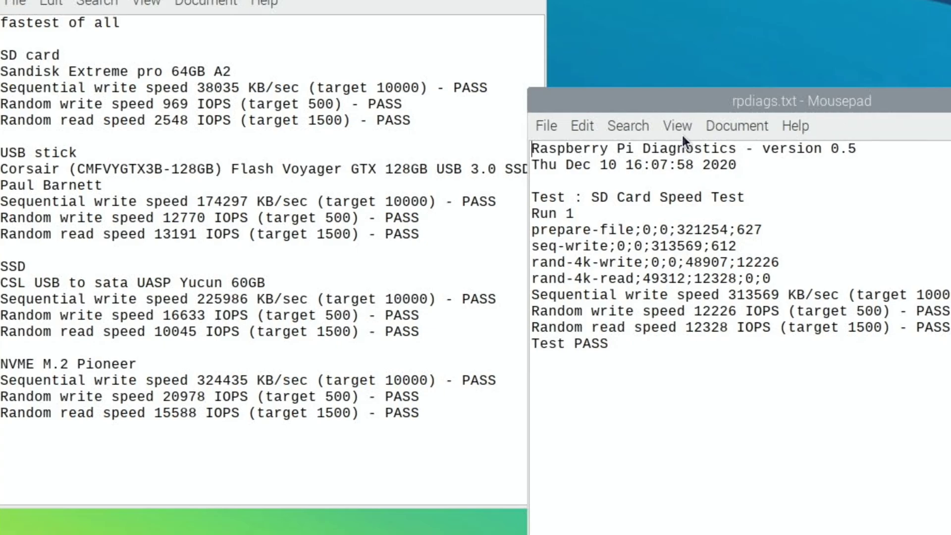
{"action": "left_click_drag", "start_coordinate": [671, 101], "coordinate": [648, 188]}
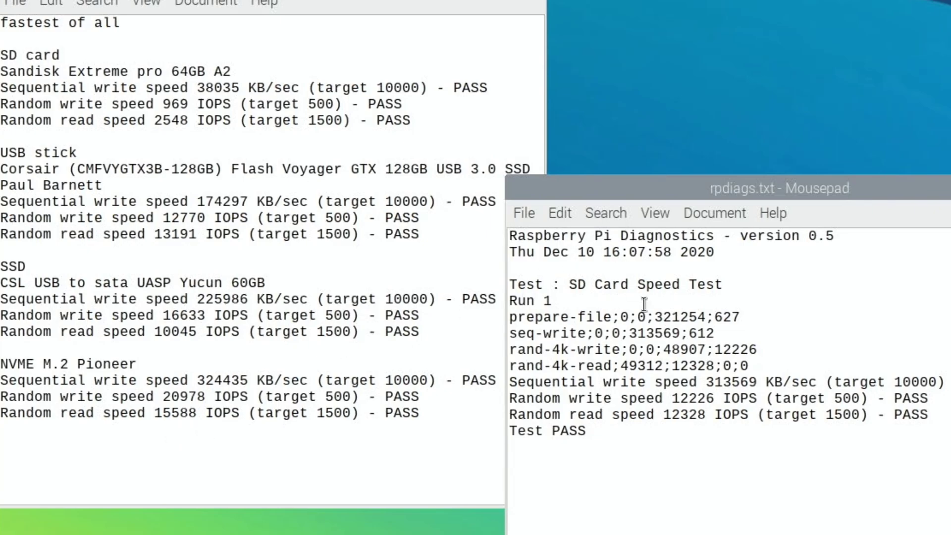
Copy the 313569 KB/sec, 12226 and 12328 IOPS lines onto the end of the results file.
{"action": "left_click", "coordinate": [940, 415]}
{"action": "left_click_drag", "start_coordinate": [940, 415], "coordinate": [517, 385]}
{"action": "right_click", "coordinate": [517, 385]}
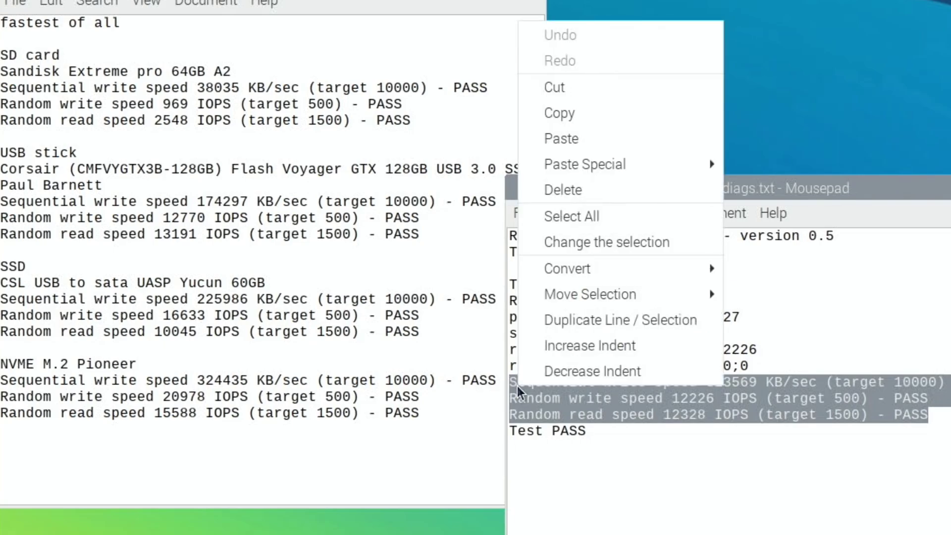
{"action": "left_click", "coordinate": [552, 117]}
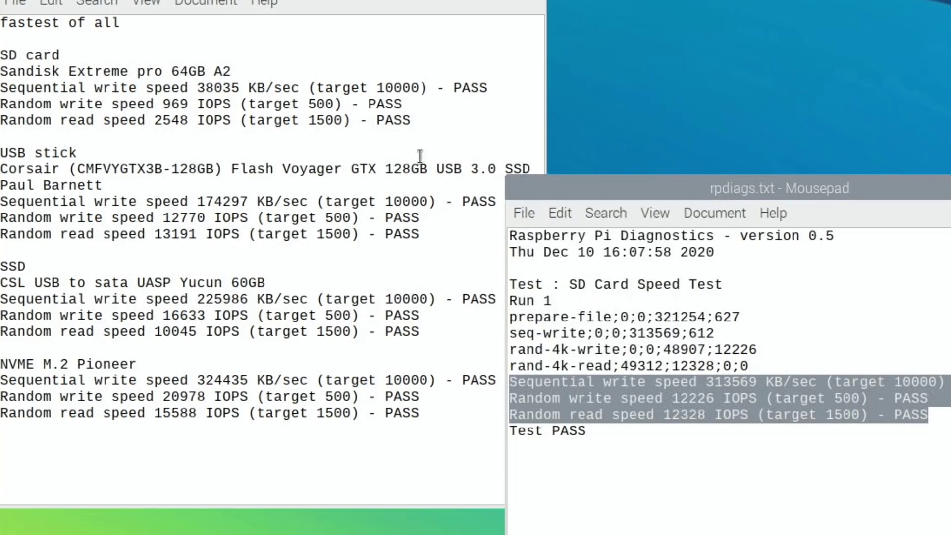
{"action": "left_click", "coordinate": [421, 413]}
{"action": "key", "text": "Return"}
{"action": "key", "text": "Return"}
{"action": "key", "text": "ctrl+v"}
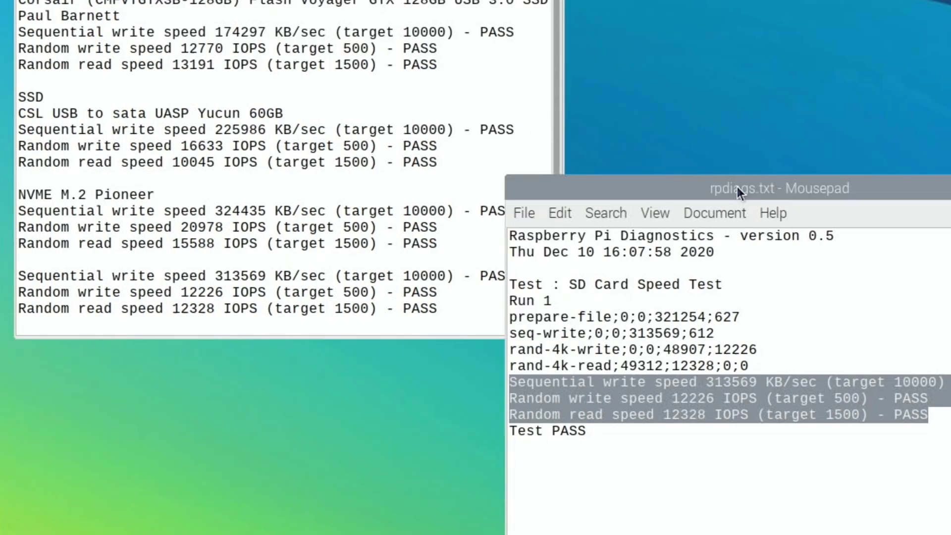
Close the rpdiags.txt log and bring up the applications menu.
{"action": "key", "text": "ctrl+q"}
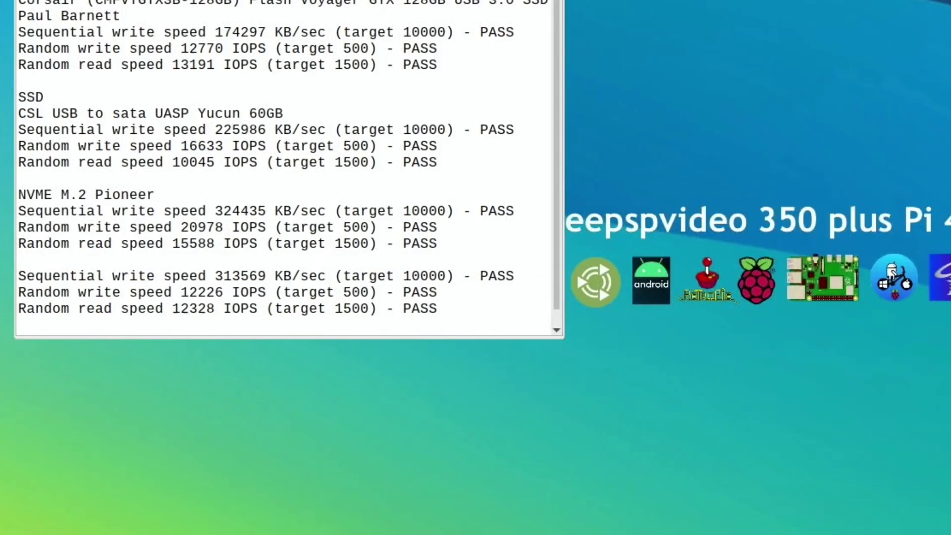
{"action": "key", "text": "super"}
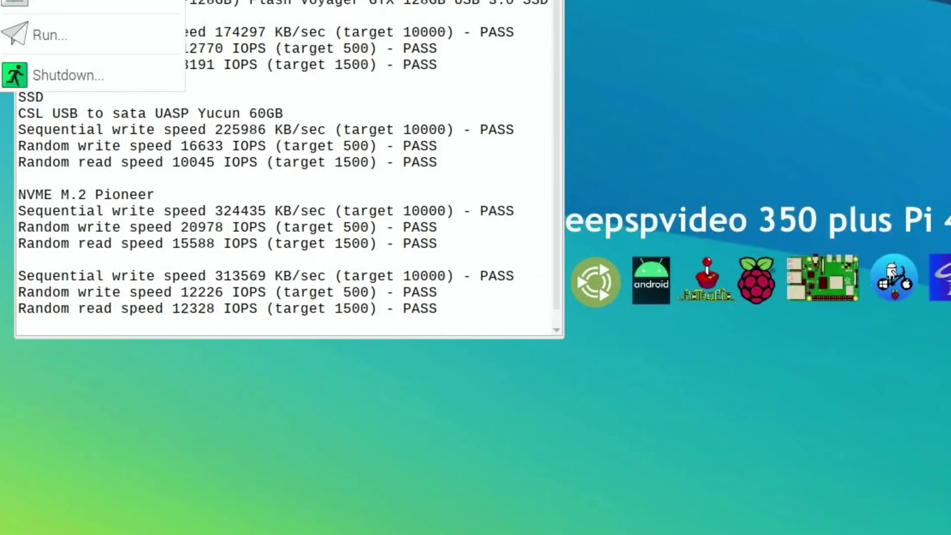
{"action": "mouse_move", "coordinate": [79, 3]}
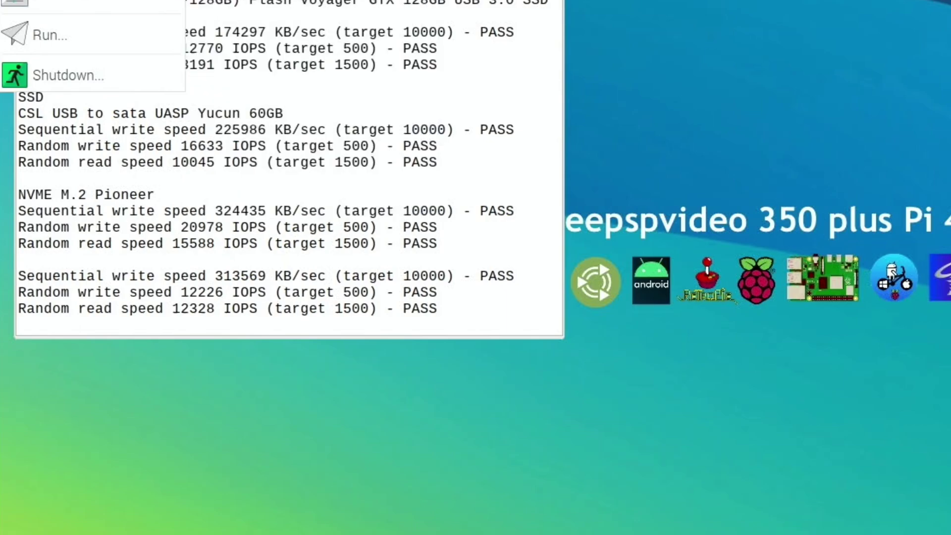
Relaunch Raspberry Pi Diagnostics beside the results file, run the SD Card Speed Test, and show its log.
{"action": "mouse_move", "coordinate": [133, 0]}
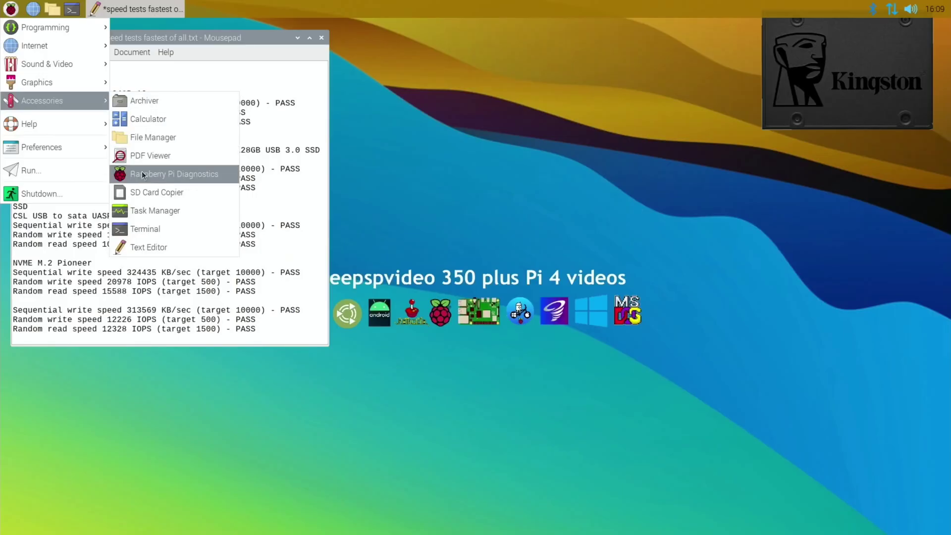
{"action": "left_click", "coordinate": [168, 174]}
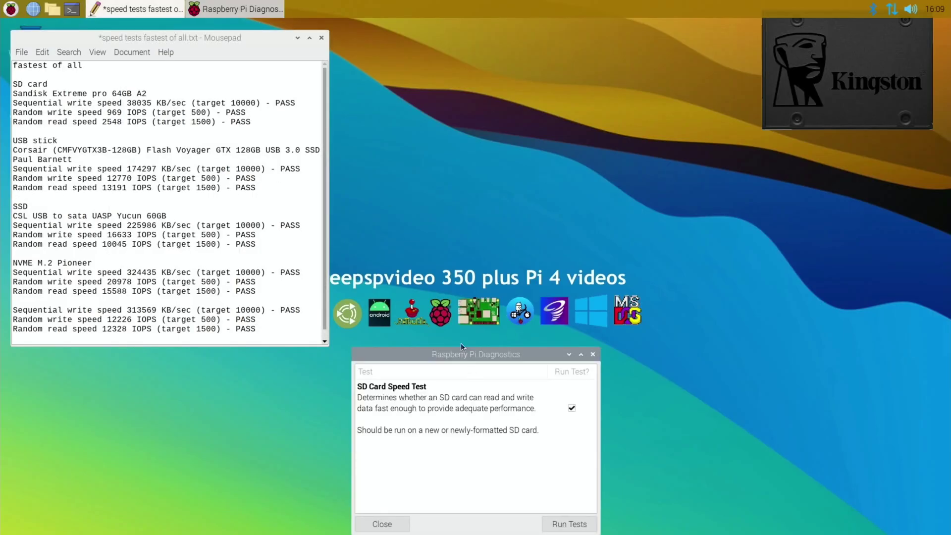
{"action": "left_click_drag", "start_coordinate": [463, 355], "coordinate": [507, 122]}
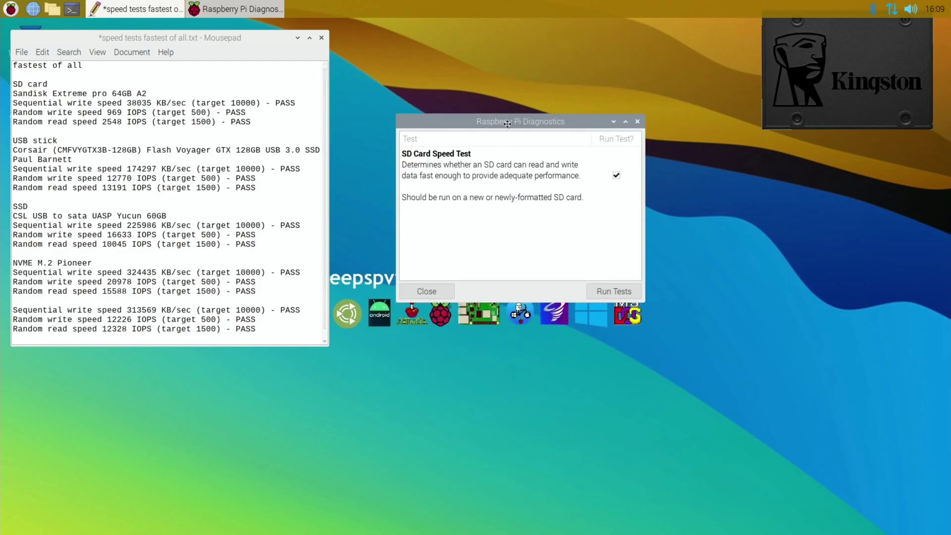
{"action": "left_click", "coordinate": [603, 296]}
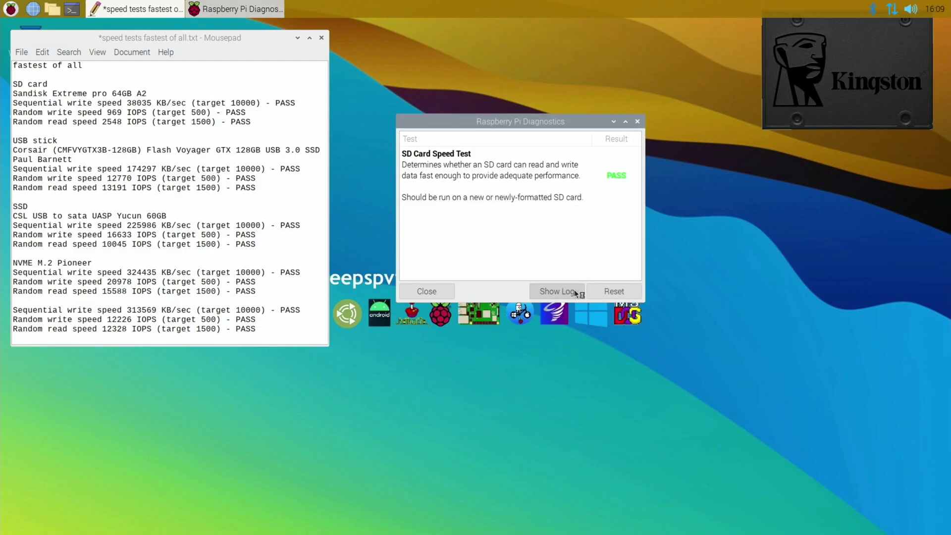
{"action": "left_click", "coordinate": [575, 290]}
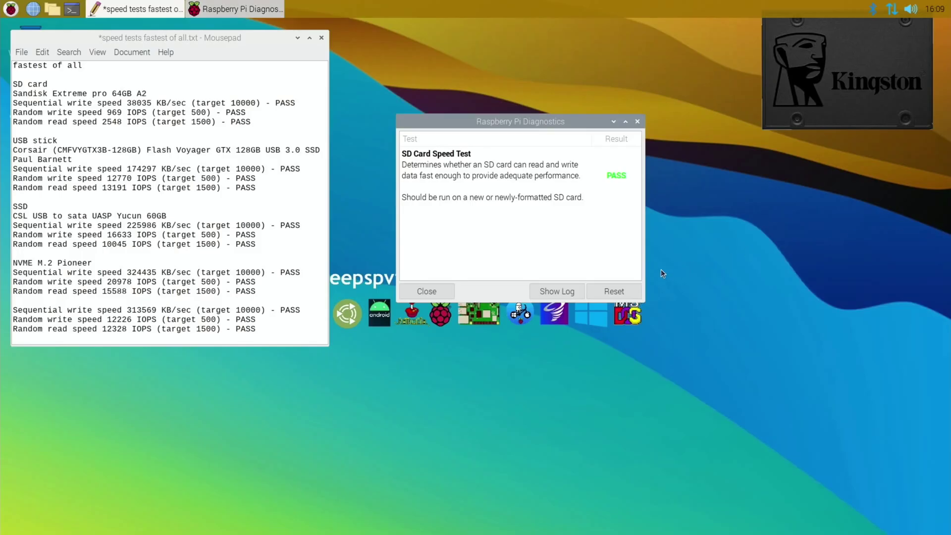
Reset and rerun the speed test, review the new log, then close the log and Diagnostics.
{"action": "left_click", "coordinate": [596, 293]}
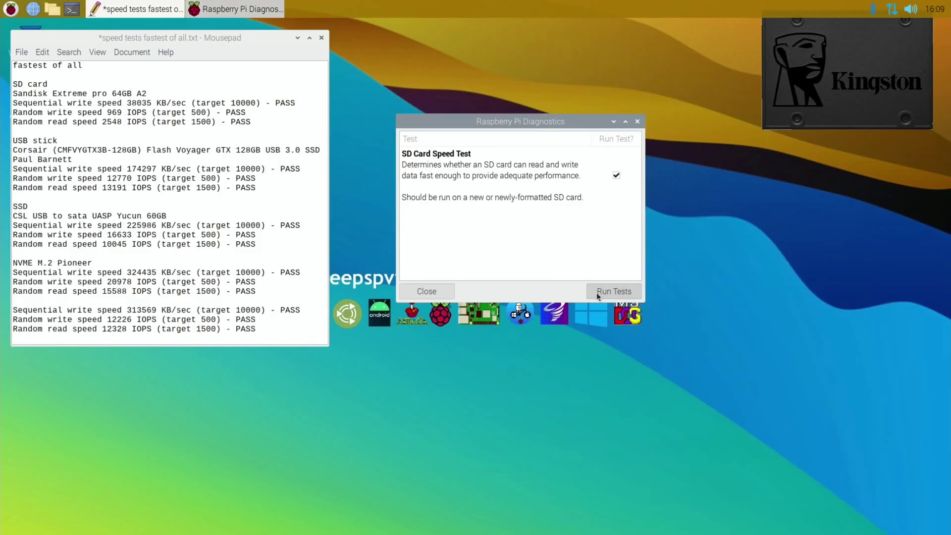
{"action": "left_click", "coordinate": [596, 293]}
{"action": "left_click_drag", "start_coordinate": [750, 227], "coordinate": [469, 188]}
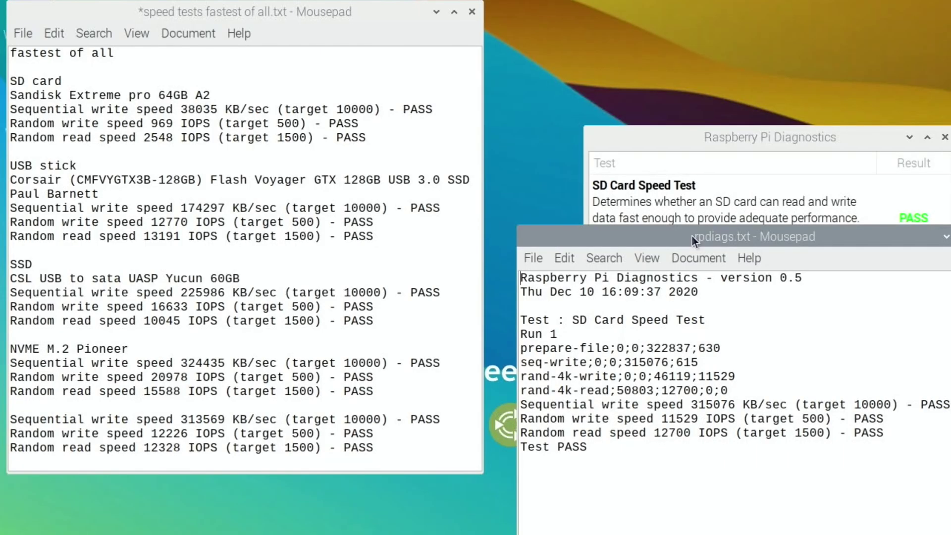
{"action": "left_click_drag", "start_coordinate": [692, 236], "coordinate": [692, 236]}
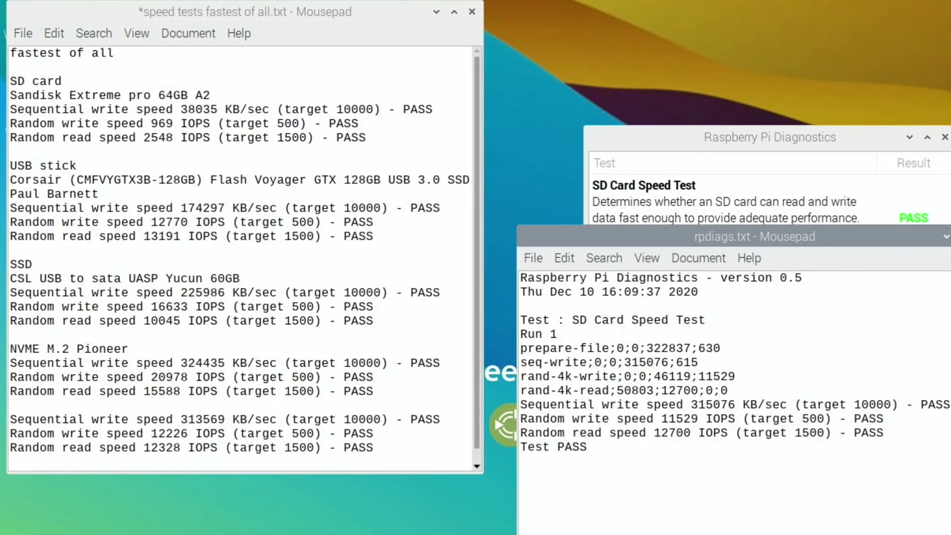
{"action": "key", "text": "ctrl+w"}
{"action": "left_click", "coordinate": [945, 137]}
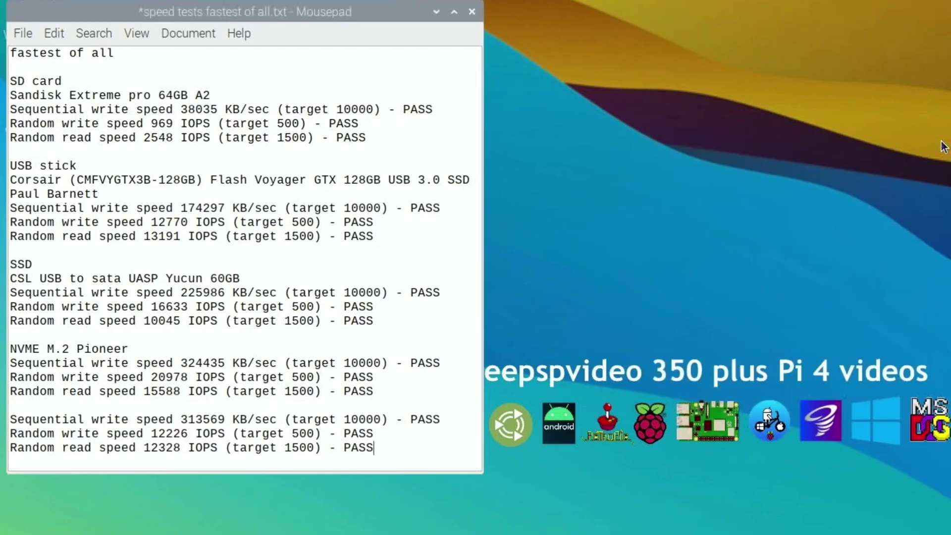
Save the results file and place the 302009 KB/sec passing log beside it.
{"action": "key", "text": "ctrl+s"}
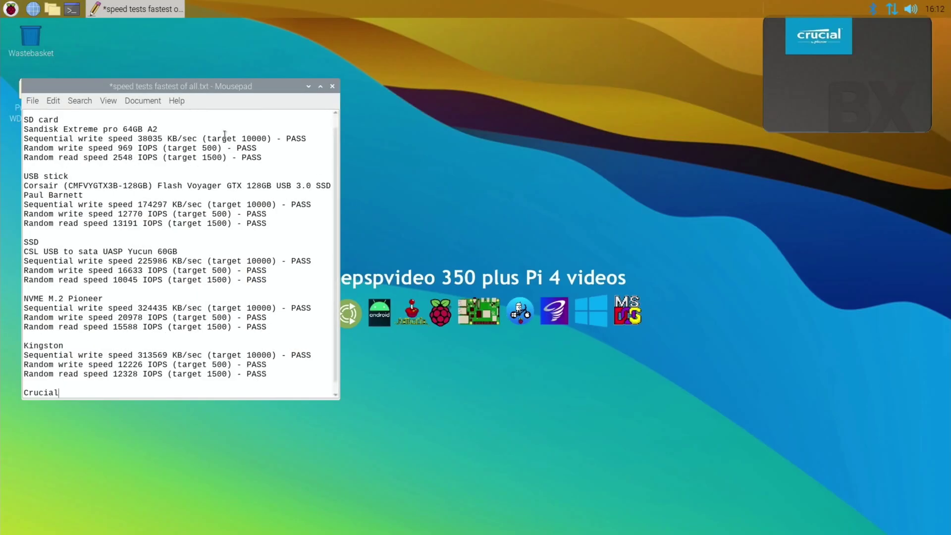
{"action": "left_click", "coordinate": [8, 9]}
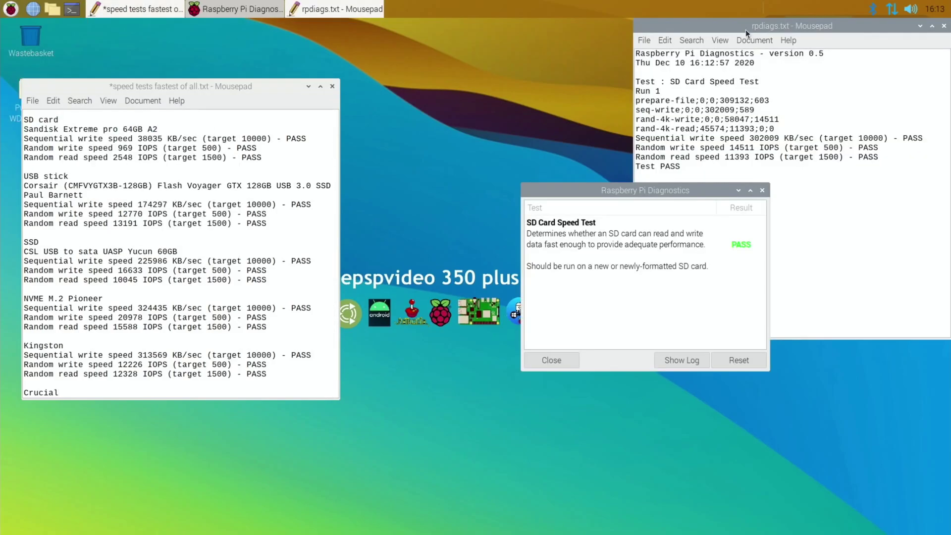
{"action": "left_click_drag", "start_coordinate": [745, 29], "coordinate": [401, 247]}
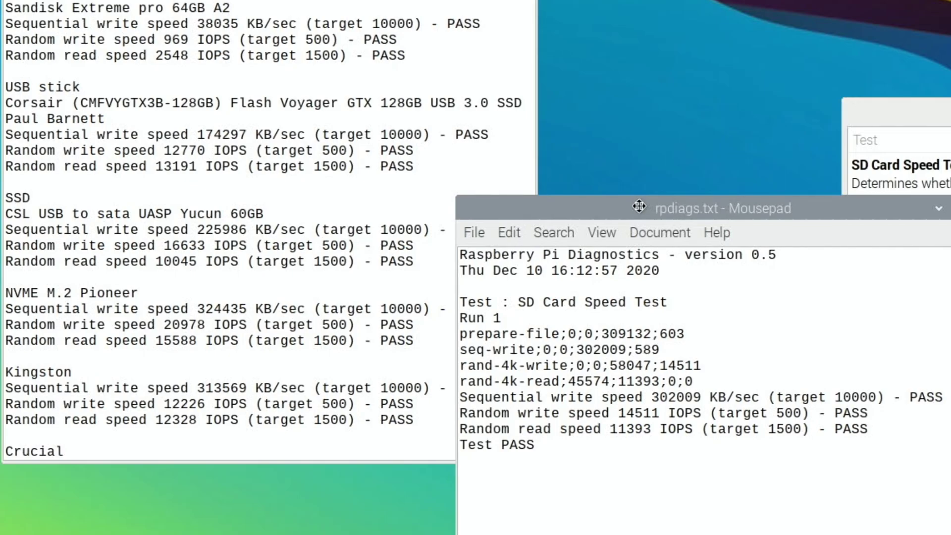
Copy the 302009 KB/sec, 14511 and 11393 IOPS result lines from the log.
{"action": "left_click_drag", "start_coordinate": [640, 206], "coordinate": [638, 206]}
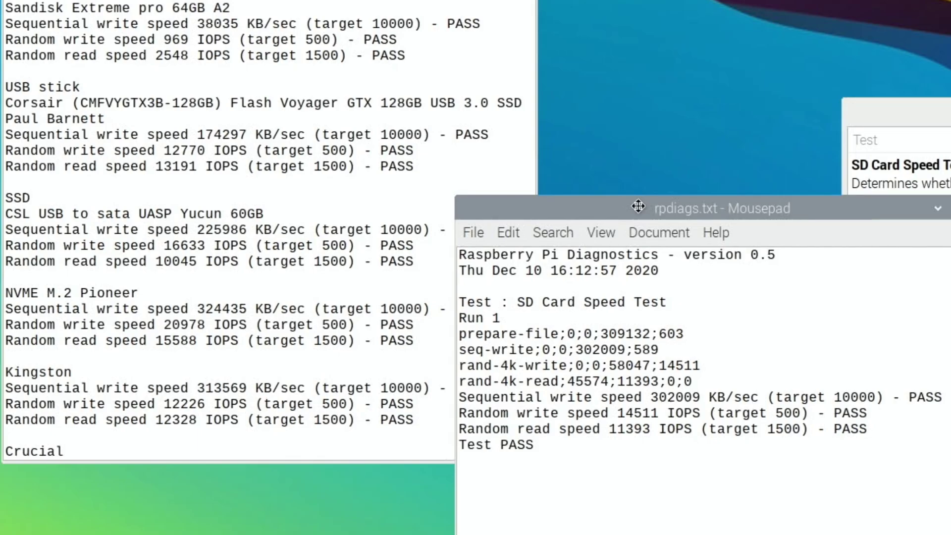
{"action": "left_click_drag", "start_coordinate": [638, 206], "coordinate": [639, 206]}
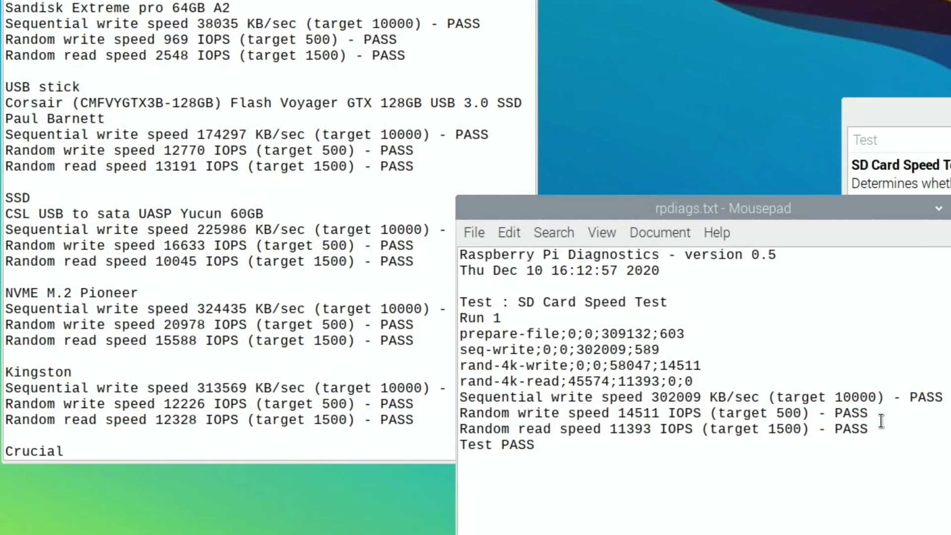
{"action": "left_click_drag", "start_coordinate": [883, 423], "coordinate": [454, 397]}
{"action": "right_click", "coordinate": [482, 400]}
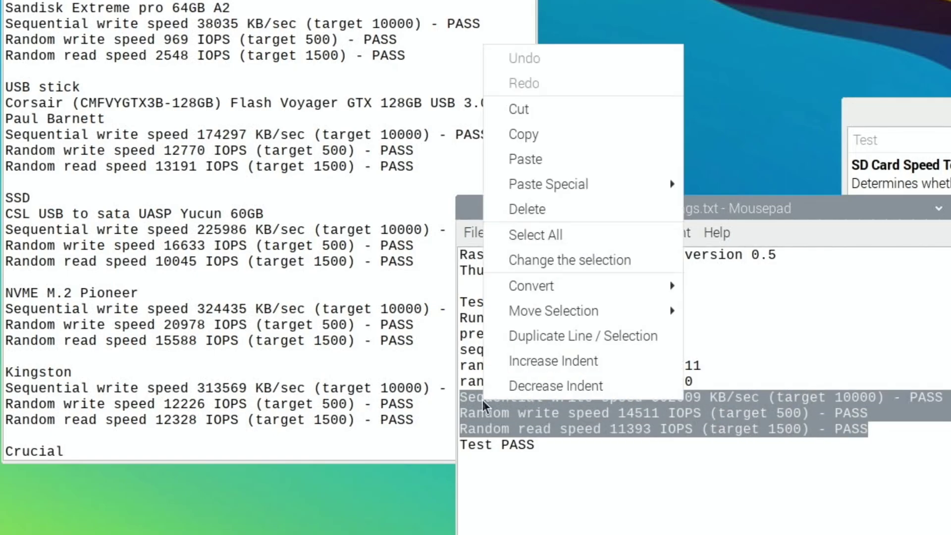
{"action": "left_click", "coordinate": [543, 137]}
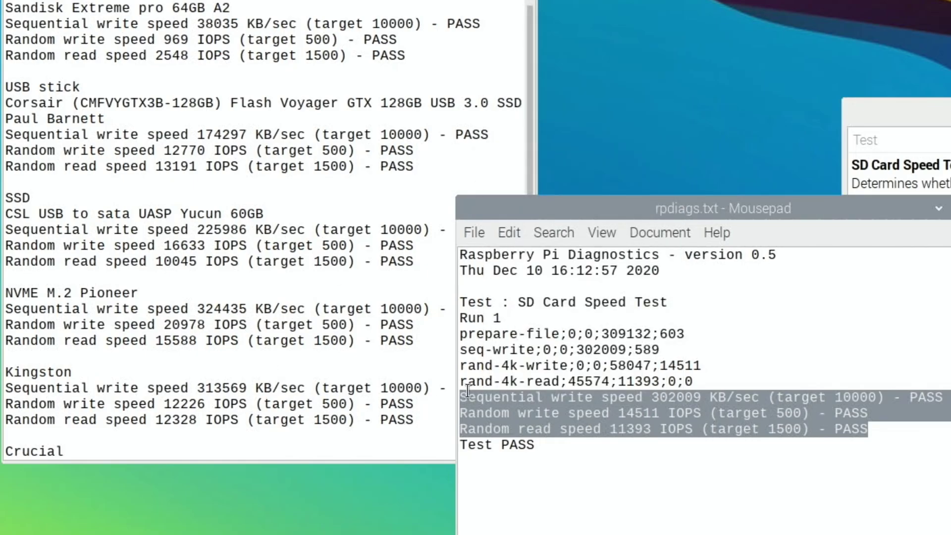
{"action": "right_click", "coordinate": [505, 410]}
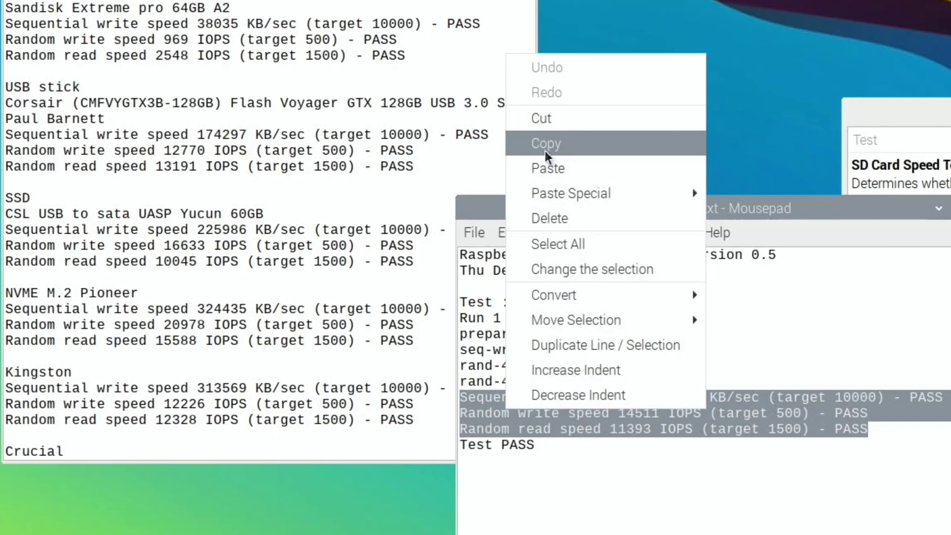
{"action": "left_click", "coordinate": [524, 143]}
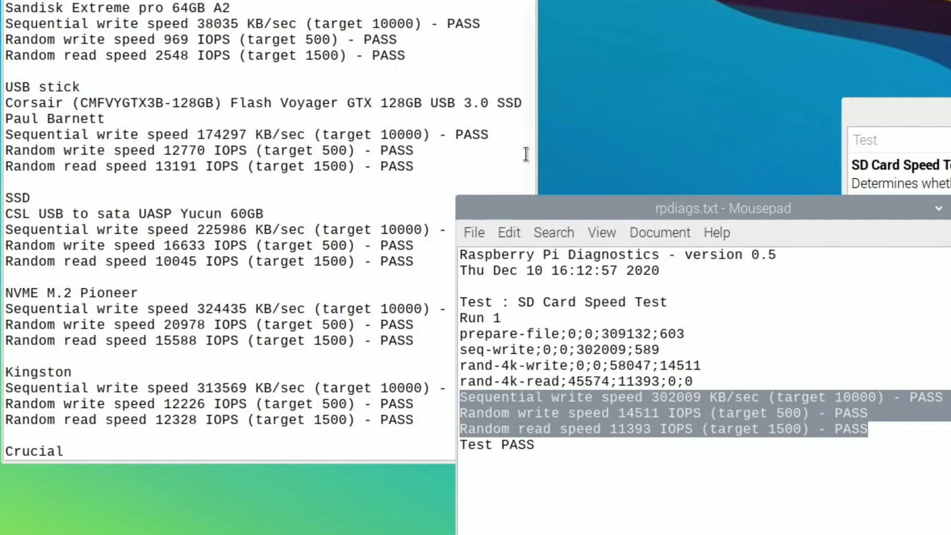
Paste the copied lines on a new line under Crucial and close the rpdiags.txt log.
{"action": "left_click", "coordinate": [79, 447]}
{"action": "key", "text": "Return"}
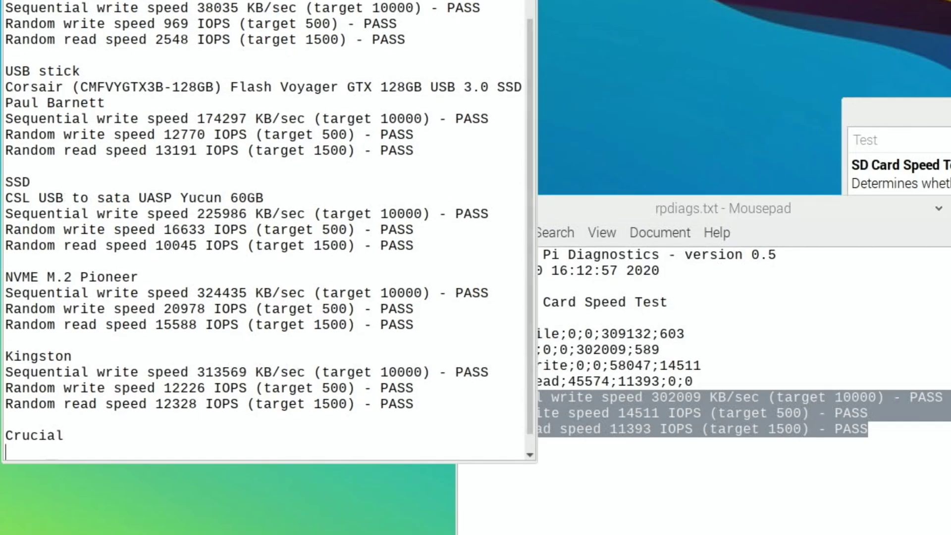
{"action": "right_click", "coordinate": [14, 451]}
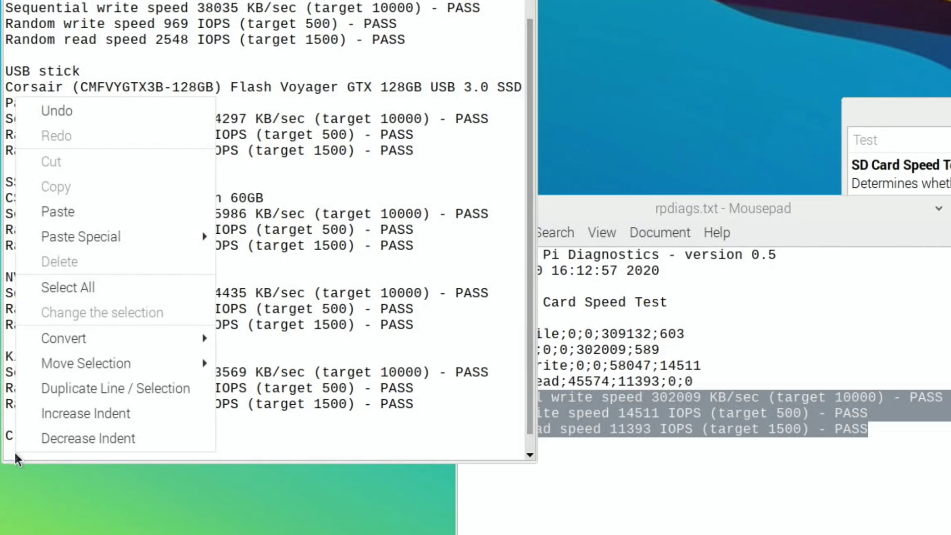
{"action": "left_click", "coordinate": [43, 218]}
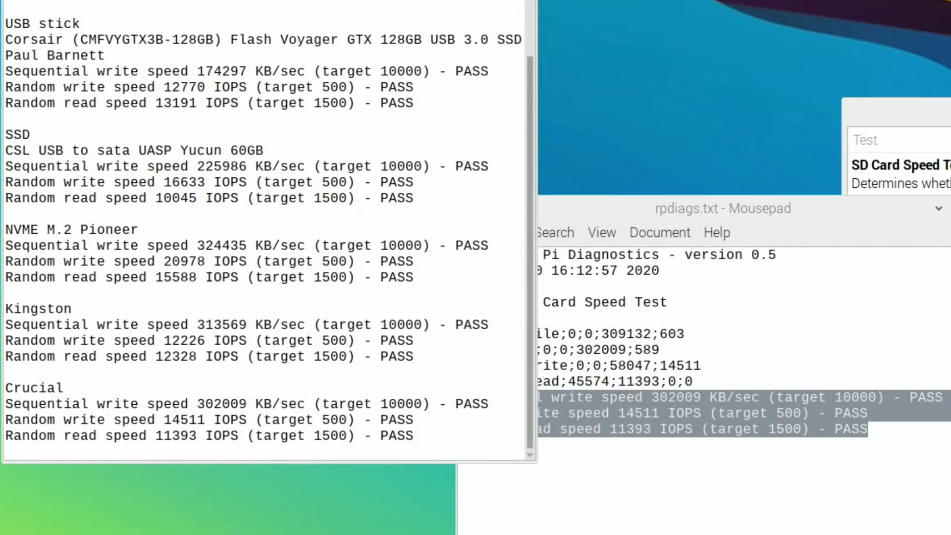
{"action": "left_click", "coordinate": [944, 238]}
{"action": "key", "text": "ctrl+q"}
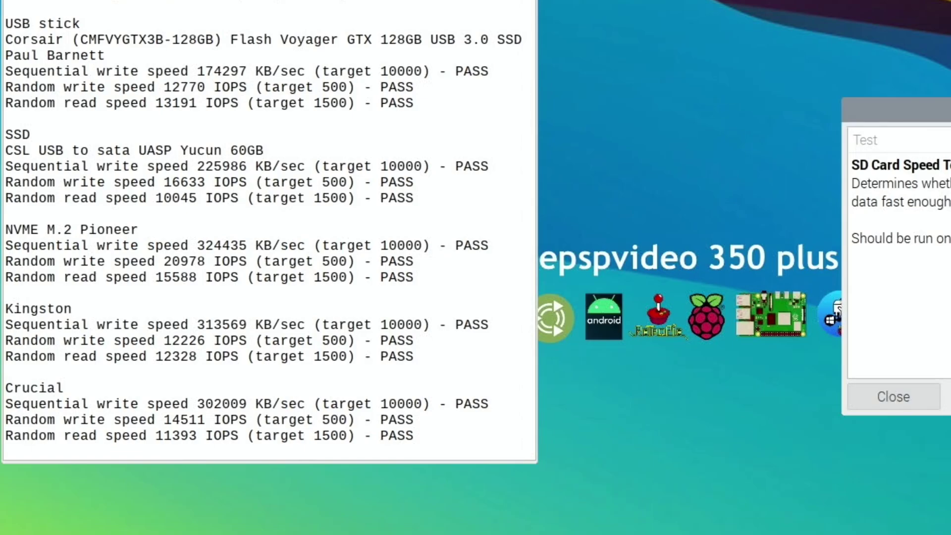
Rerun the SD Card Speed Test, check the 283705 KB/sec passing log, and close it.
{"action": "left_click", "coordinate": [732, 360]}
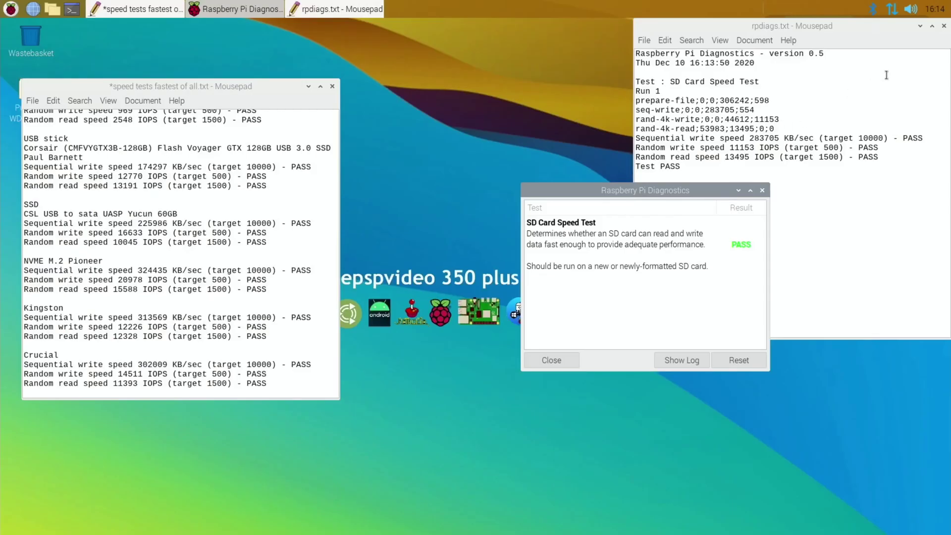
{"action": "left_click", "coordinate": [944, 26]}
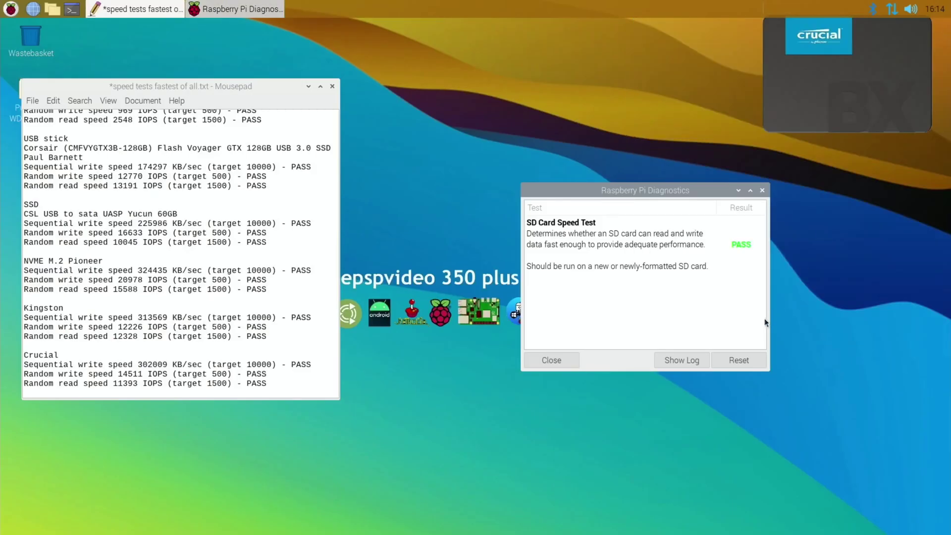
Reset and rerun the test, then copy the 303407 KB/sec, 10995 and 13266 IOPS lines.
{"action": "left_click", "coordinate": [739, 357]}
{"action": "left_click", "coordinate": [735, 361]}
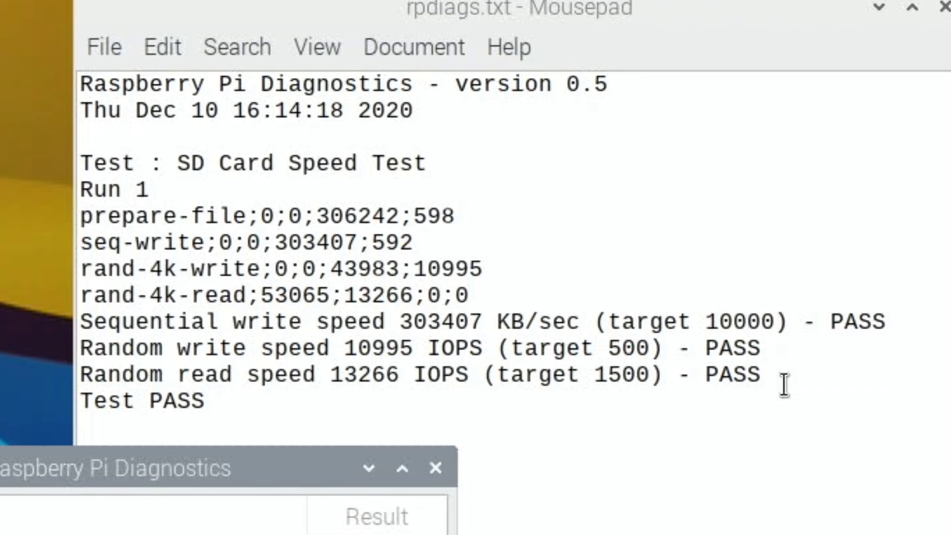
{"action": "left_click_drag", "start_coordinate": [785, 385], "coordinate": [80, 320]}
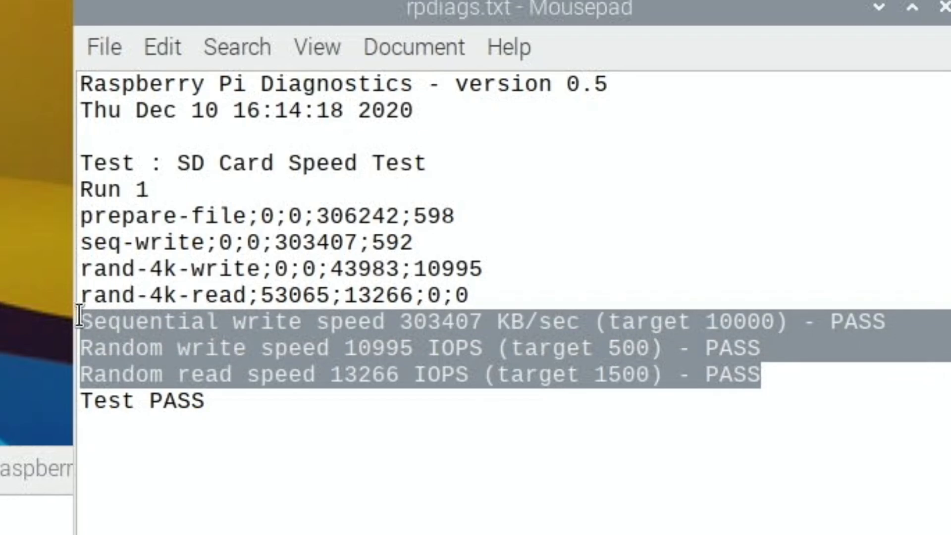
{"action": "right_click", "coordinate": [129, 332]}
{"action": "left_click", "coordinate": [184, 473]}
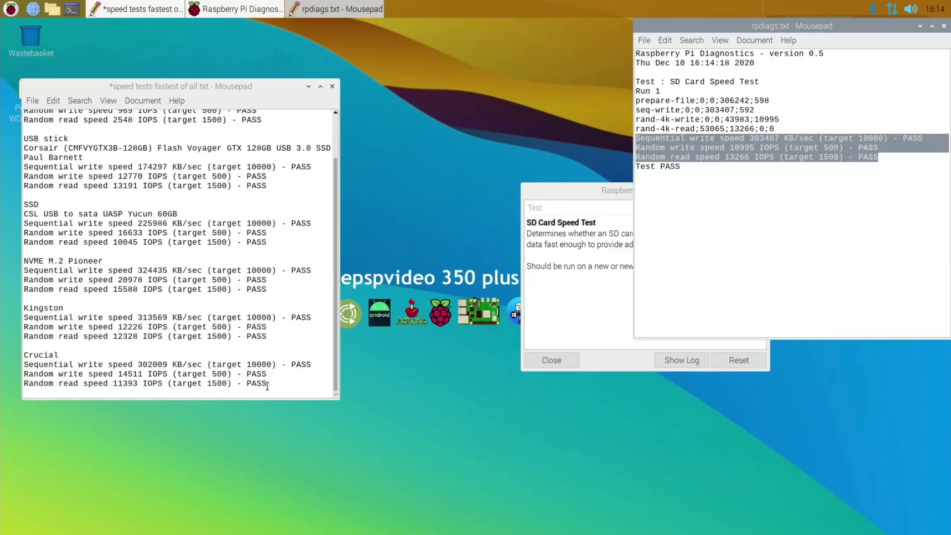
Paste the new figures over the three old Crucial lines in the results file.
{"action": "double_click", "coordinate": [257, 383]}
{"action": "left_click_drag", "start_coordinate": [256, 383], "coordinate": [20, 365]}
{"action": "right_click", "coordinate": [52, 364]}
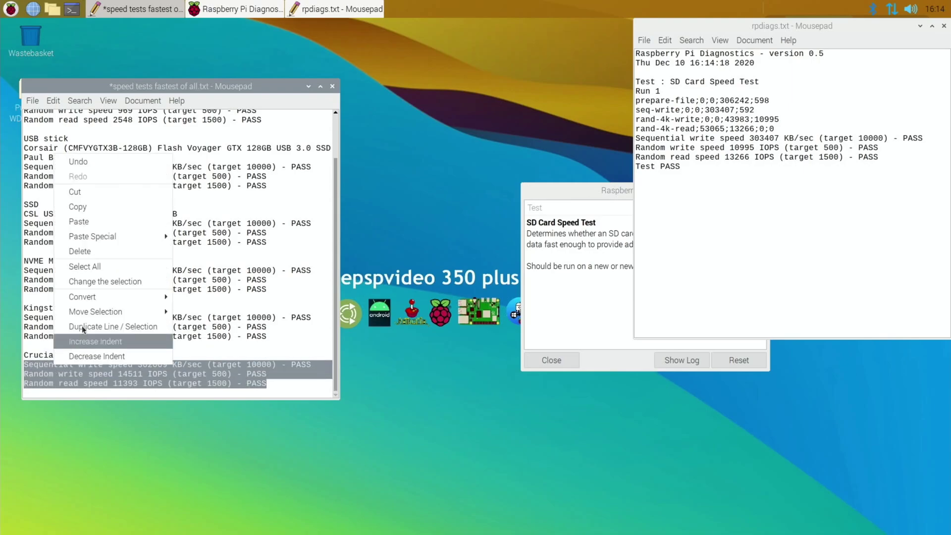
{"action": "left_click", "coordinate": [86, 220]}
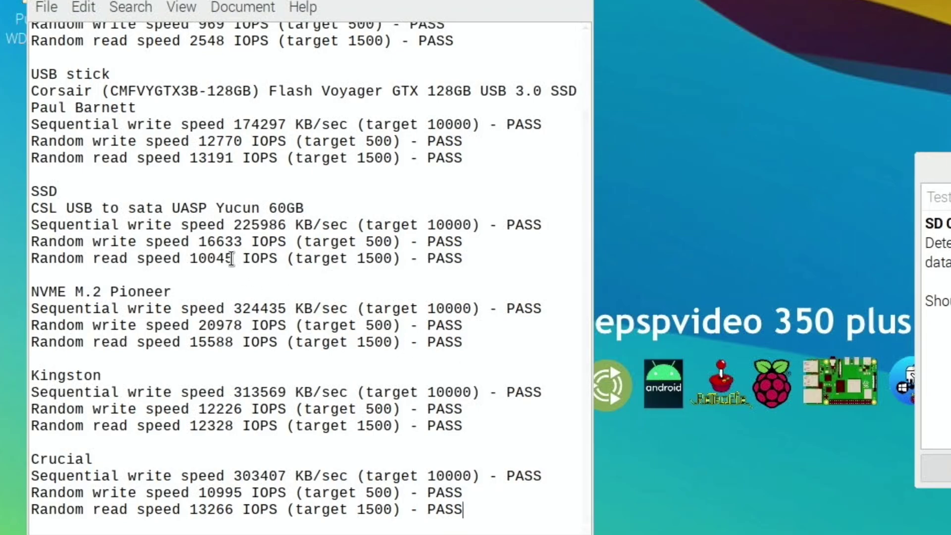
{"action": "scroll", "coordinate": [232, 258], "scroll_direction": "up", "scroll_amount": 2}
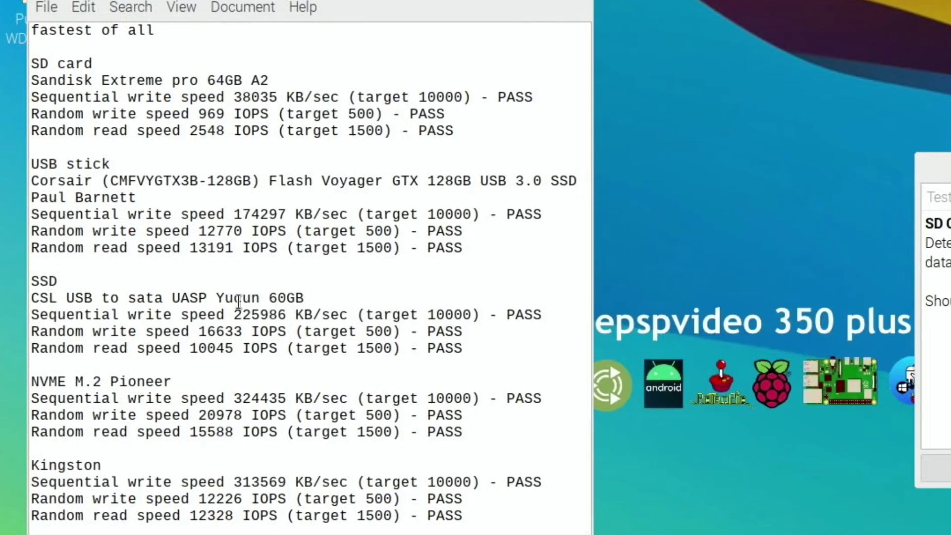
{"action": "scroll", "coordinate": [238, 301], "scroll_direction": "down", "scroll_amount": 2}
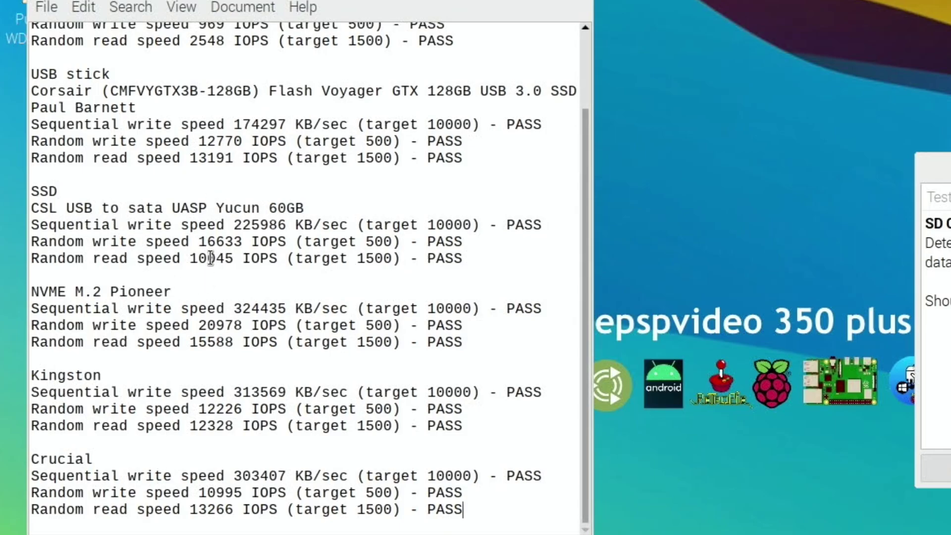
{"action": "scroll", "coordinate": [396, 320], "scroll_direction": "up", "scroll_amount": 2}
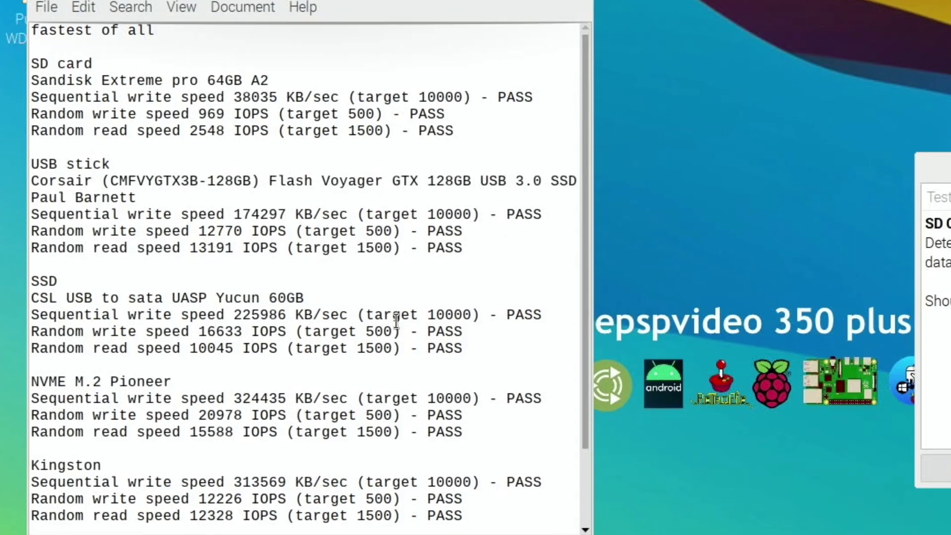
{"action": "scroll", "coordinate": [397, 320], "scroll_direction": "down", "scroll_amount": 2}
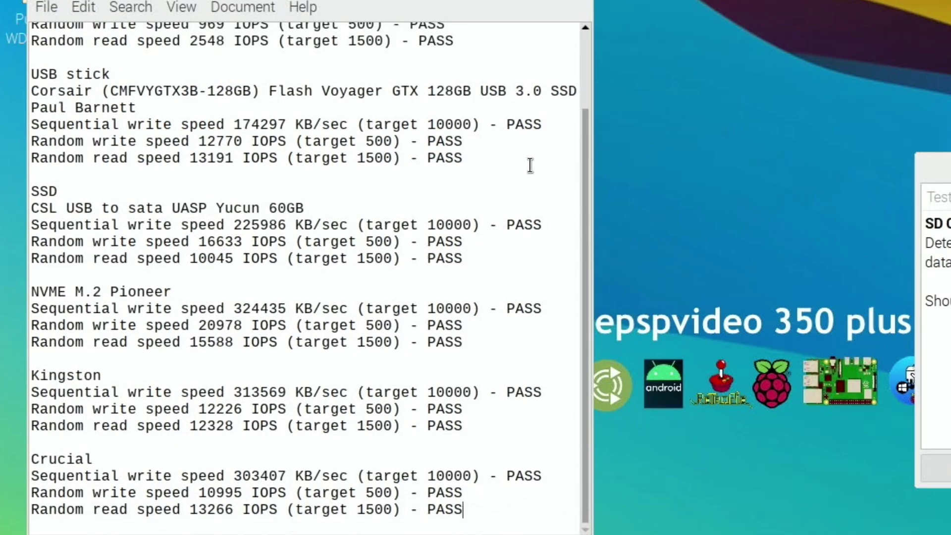
{"action": "scroll", "coordinate": [377, 341], "scroll_direction": "up", "scroll_amount": 2}
{"action": "scroll", "coordinate": [377, 342], "scroll_direction": "down", "scroll_amount": 2}
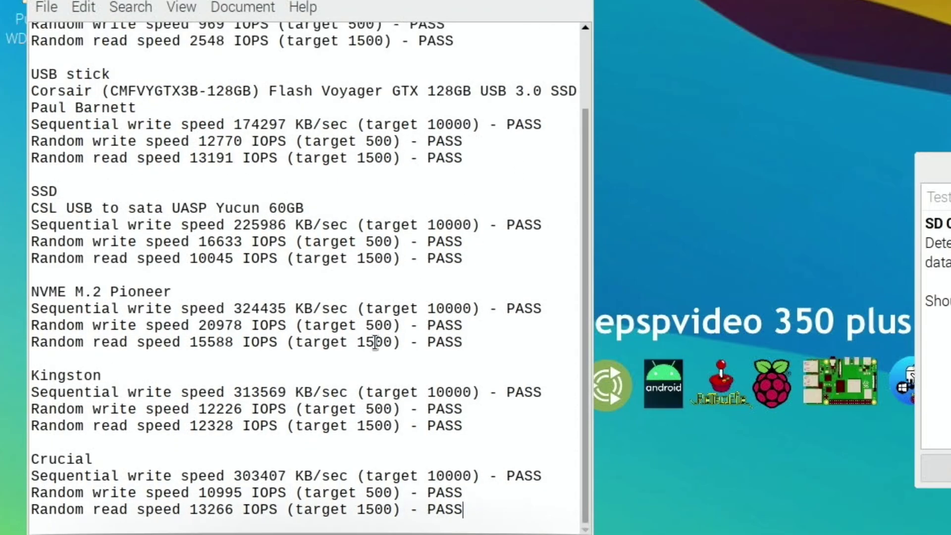